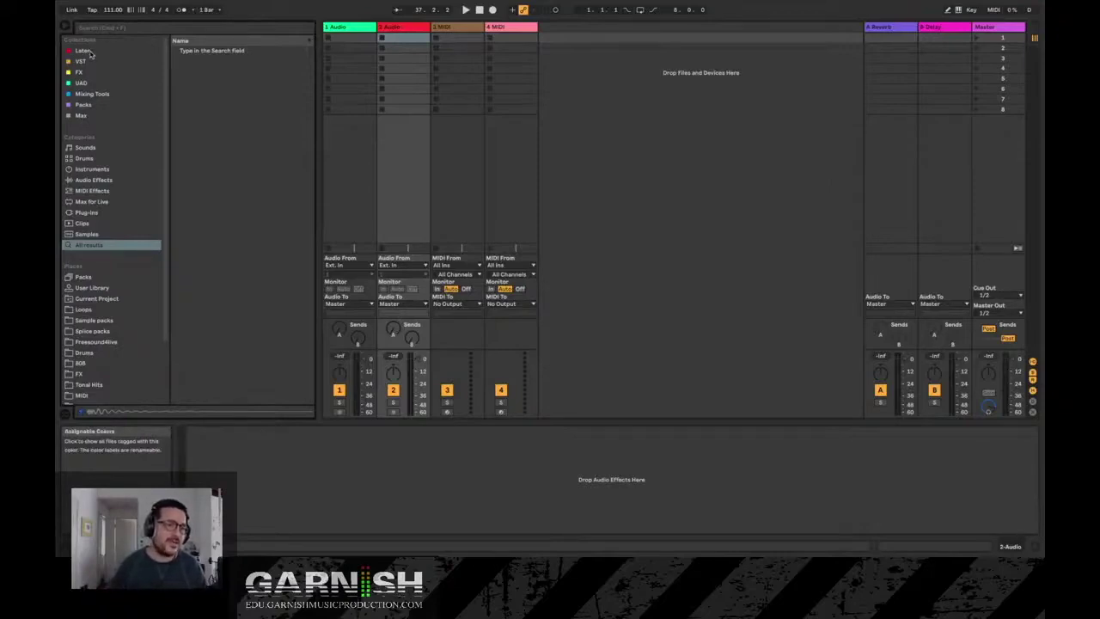
# Step: View the Later collection, reveal the label toggles, then list the VST collection's plug-ins
pyautogui.click(90, 51)
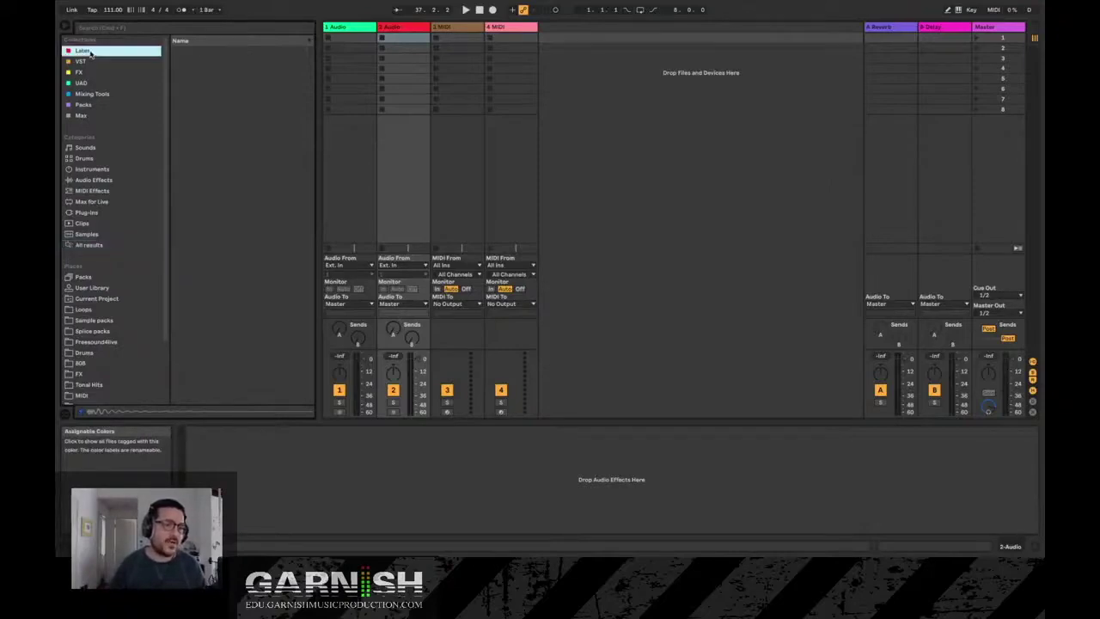
pyautogui.click(156, 42)
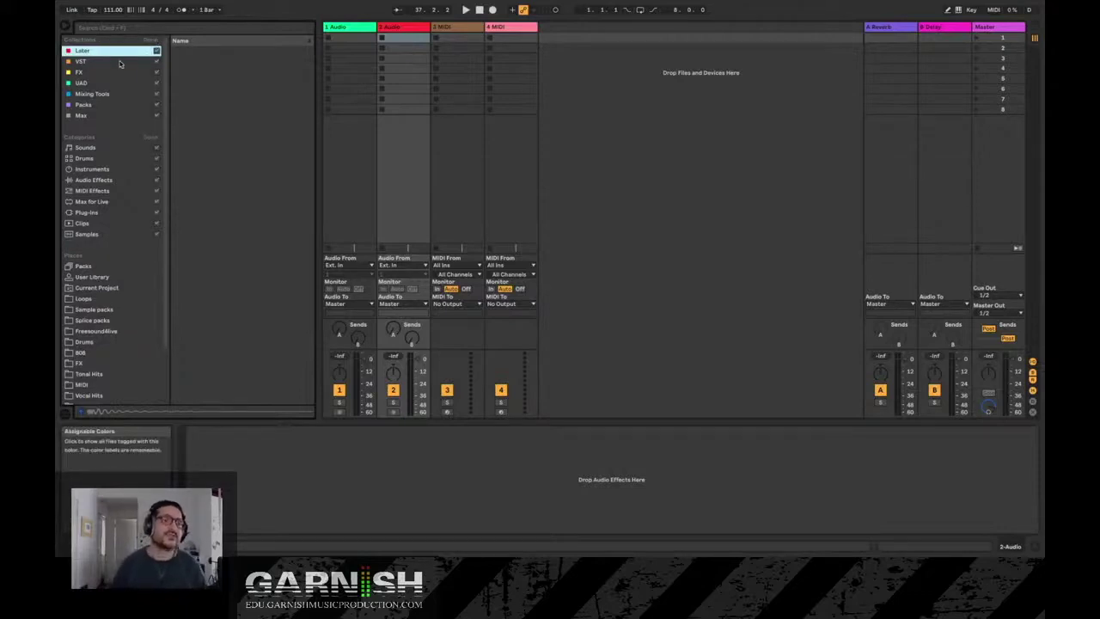
pyautogui.click(118, 62)
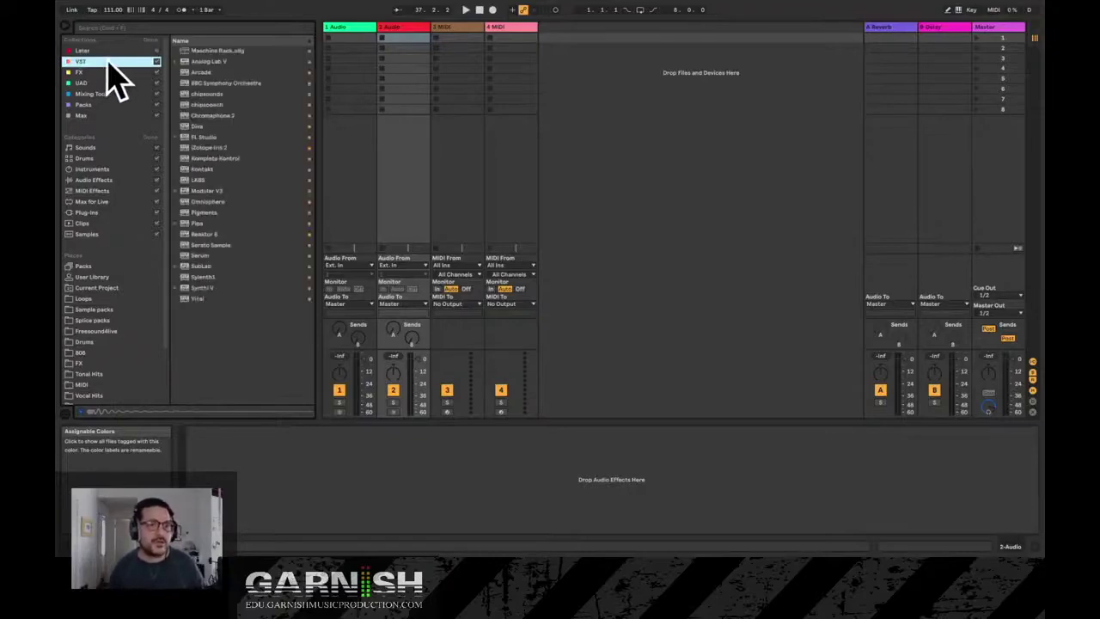
pyautogui.scroll(-1, 106, 62)
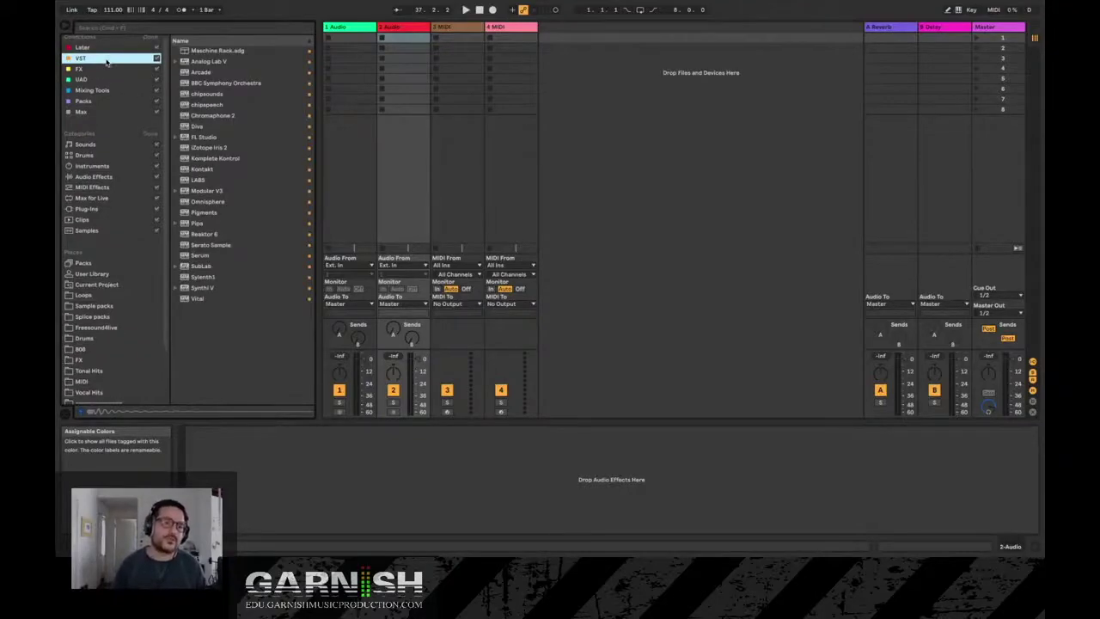
pyautogui.scroll(1, 107, 61)
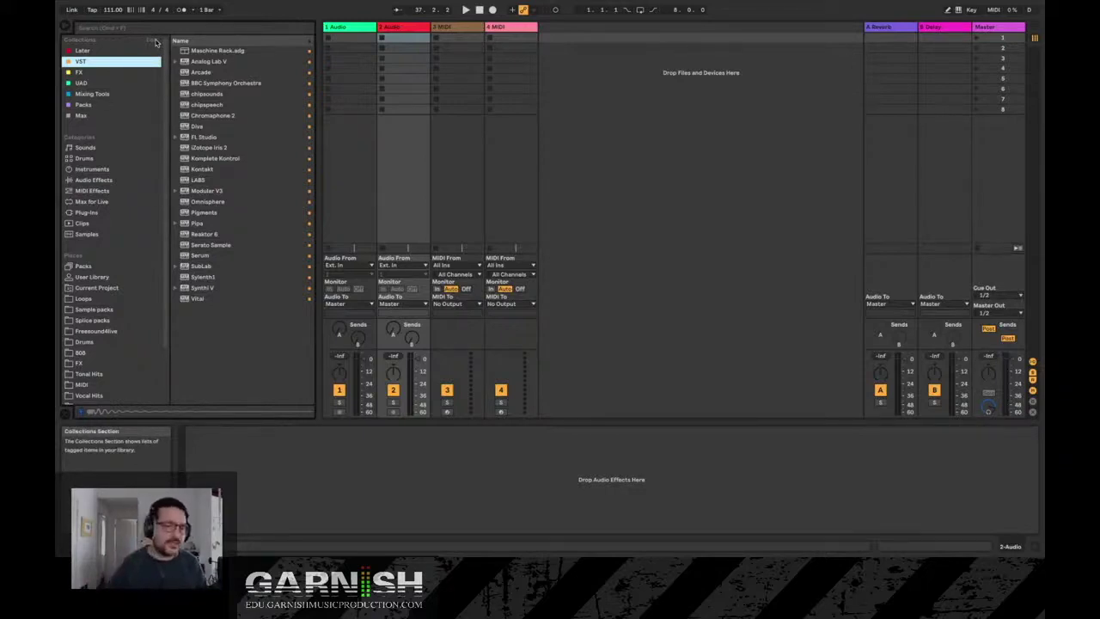
pyautogui.click(121, 212)
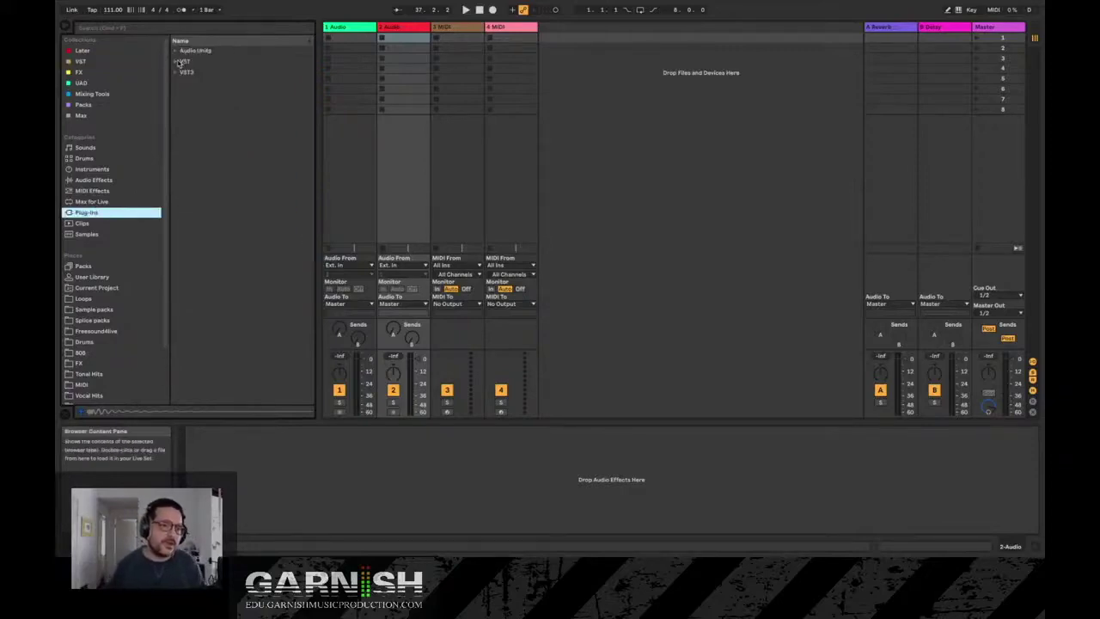
pyautogui.click(176, 61)
pyautogui.scroll(-15, 255, 214)
pyautogui.scroll(-20, 256, 212)
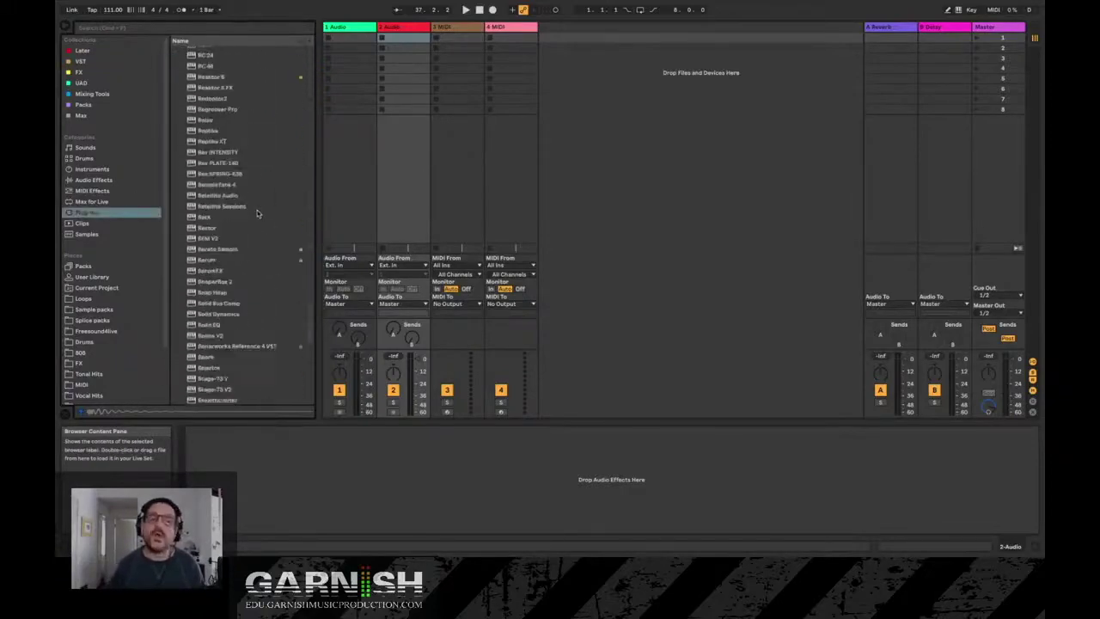
pyautogui.scroll(20, 258, 211)
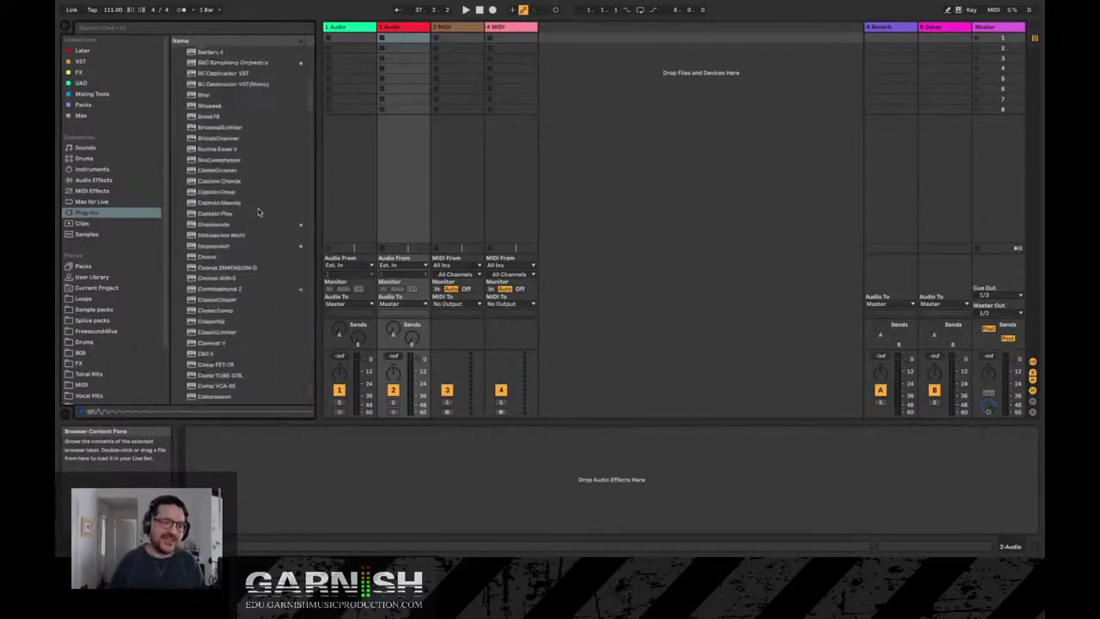
pyautogui.click(175, 62)
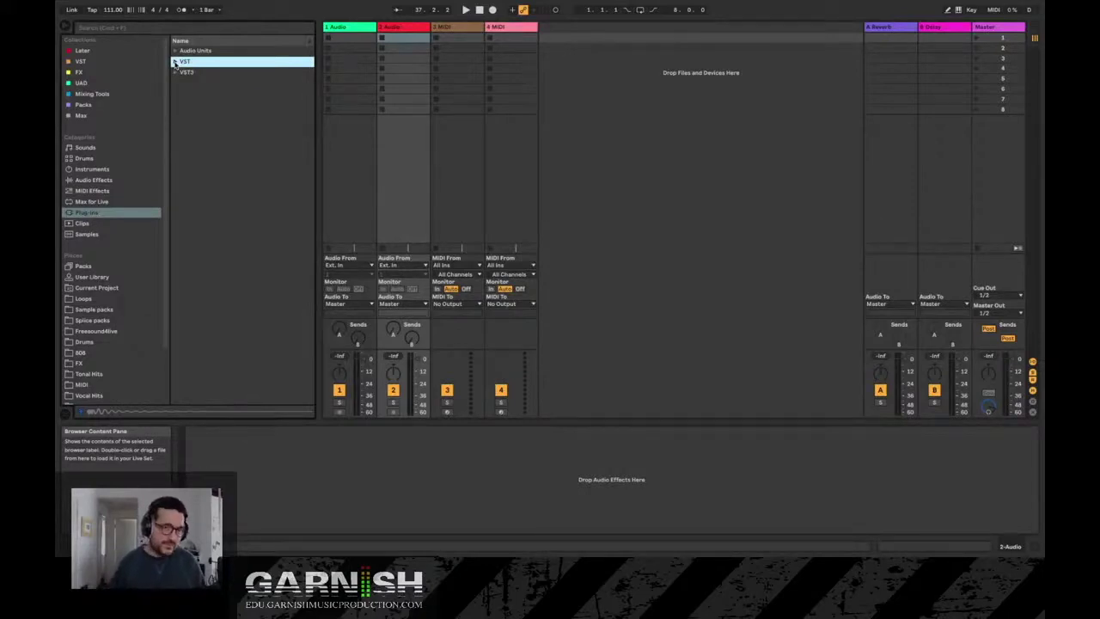
pyautogui.click(103, 62)
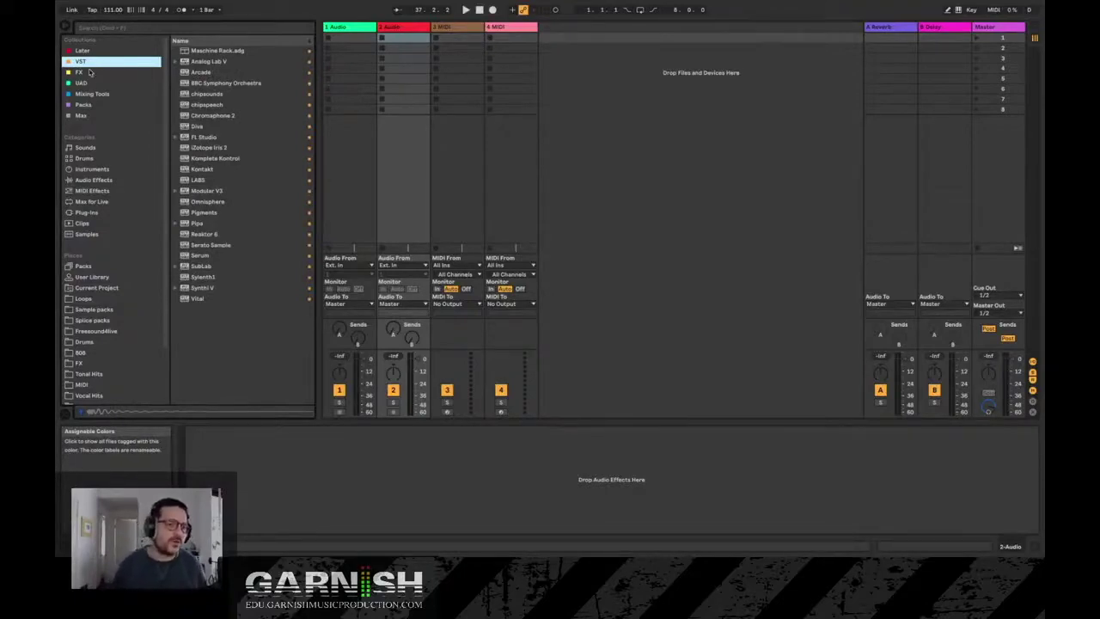
# Step: Review the FX, UAD, Mixing Tools and Packs collections in the browser
pyautogui.click(91, 72)
pyautogui.click(92, 61)
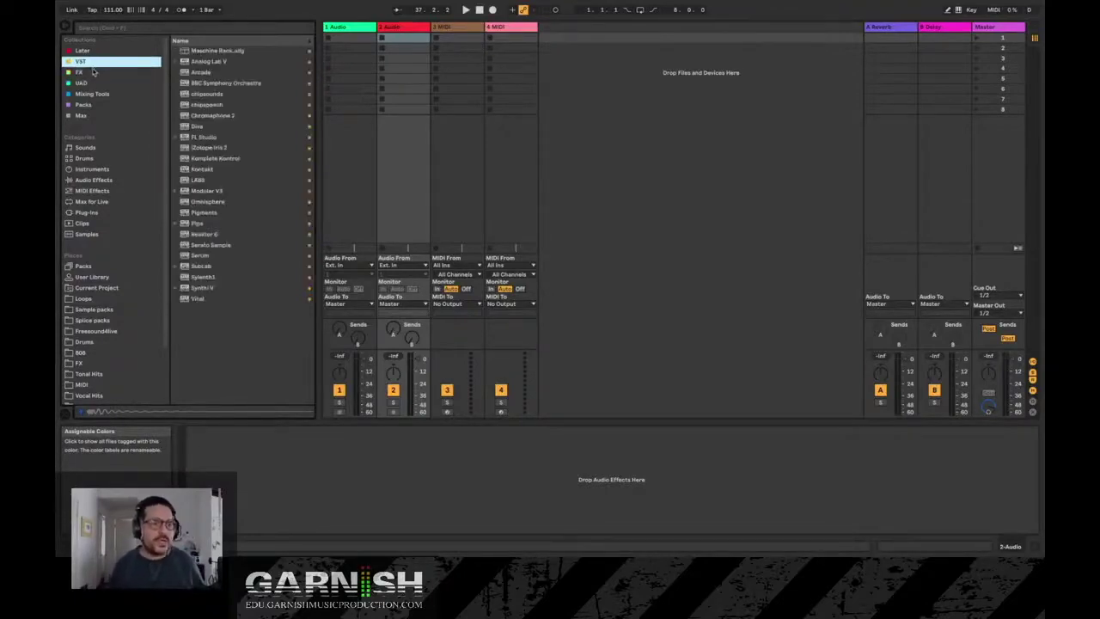
pyautogui.click(94, 73)
pyautogui.click(93, 83)
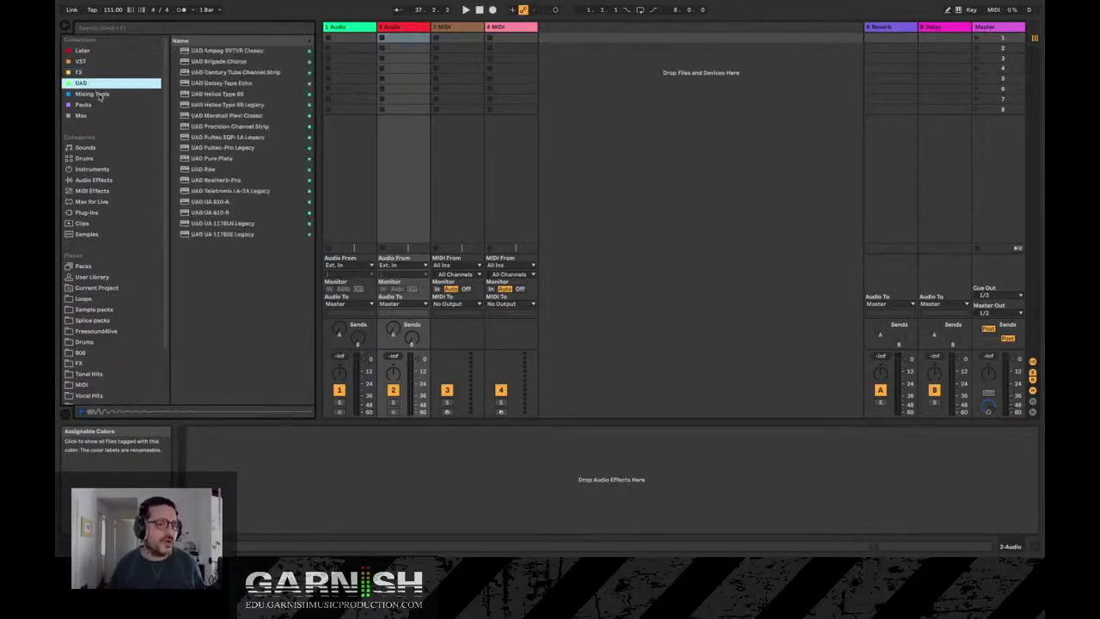
pyautogui.click(99, 95)
pyautogui.click(96, 105)
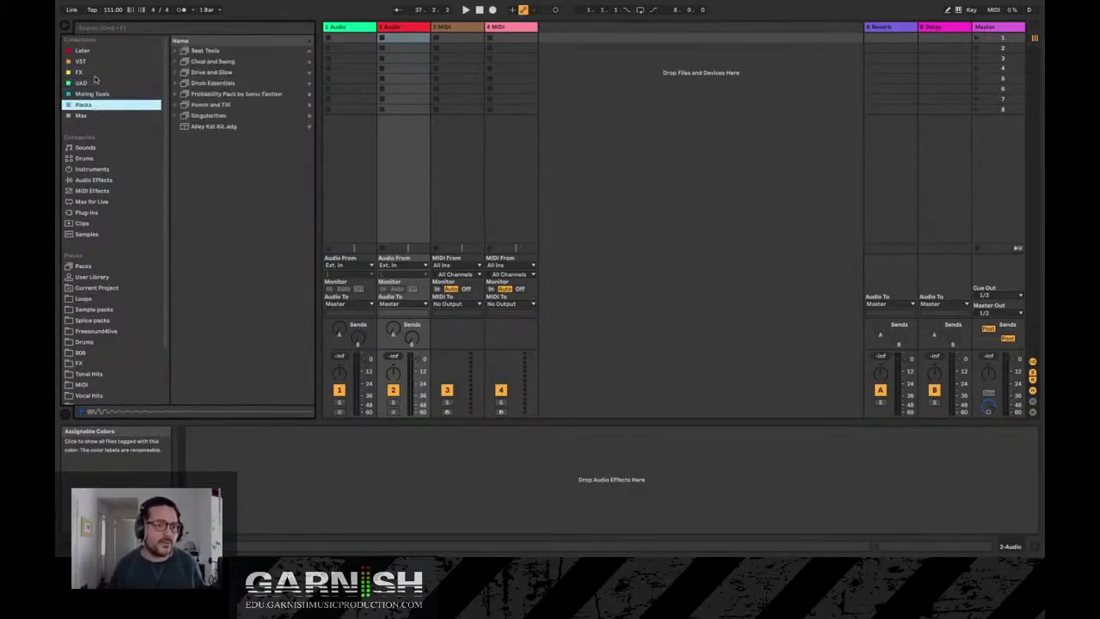
# Step: Return to the VST collection and start renaming it with Cmd+R
pyautogui.click(87, 61)
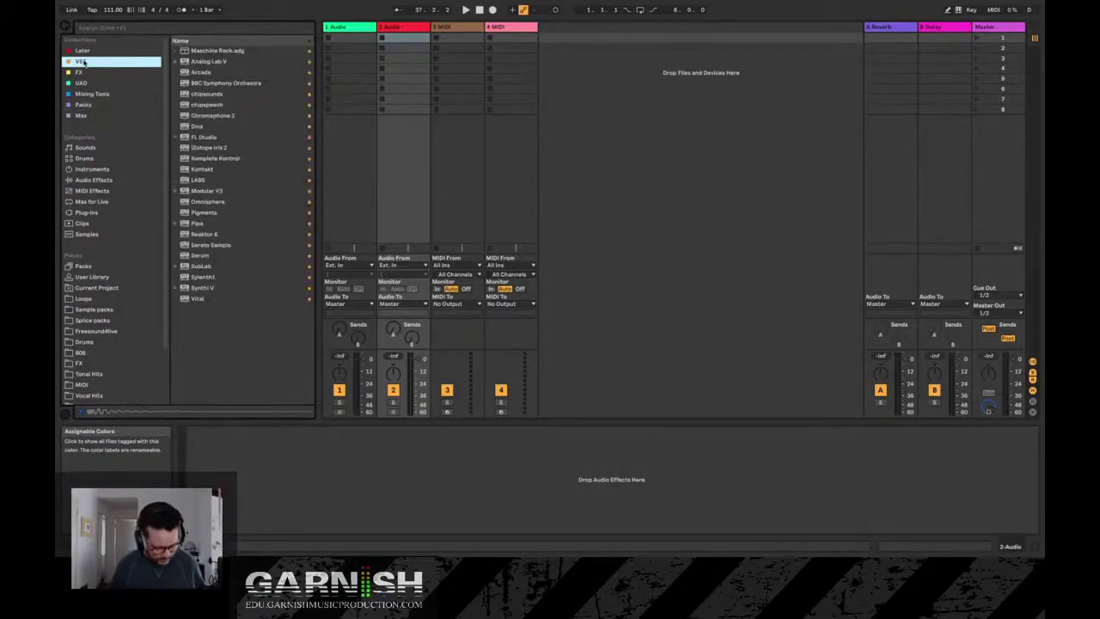
pyautogui.rightClick(84, 62)
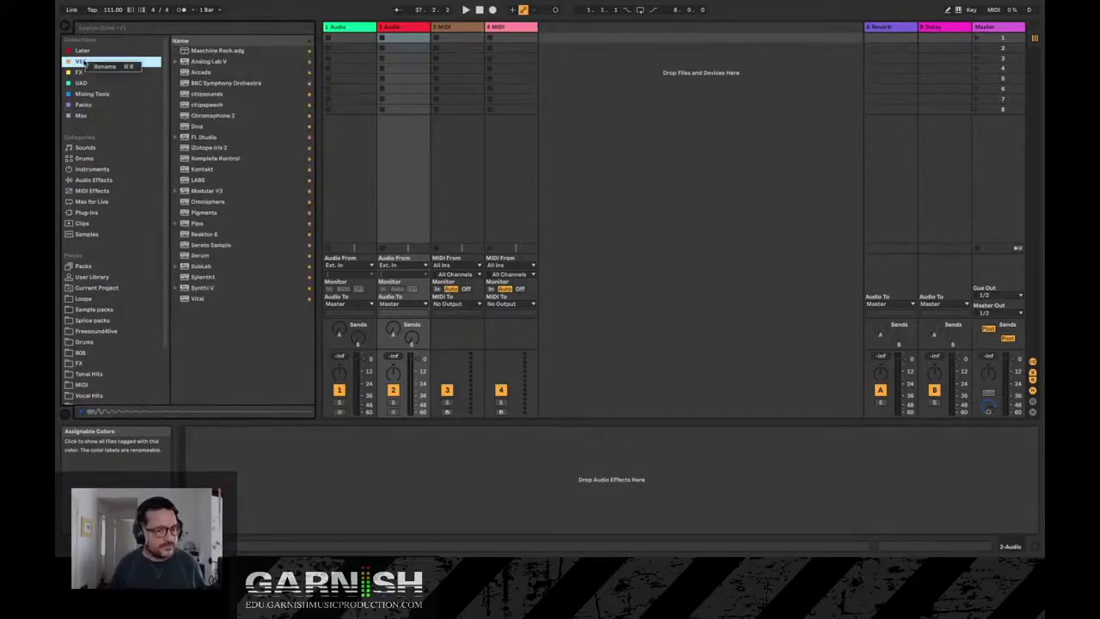
pyautogui.press('super+r')
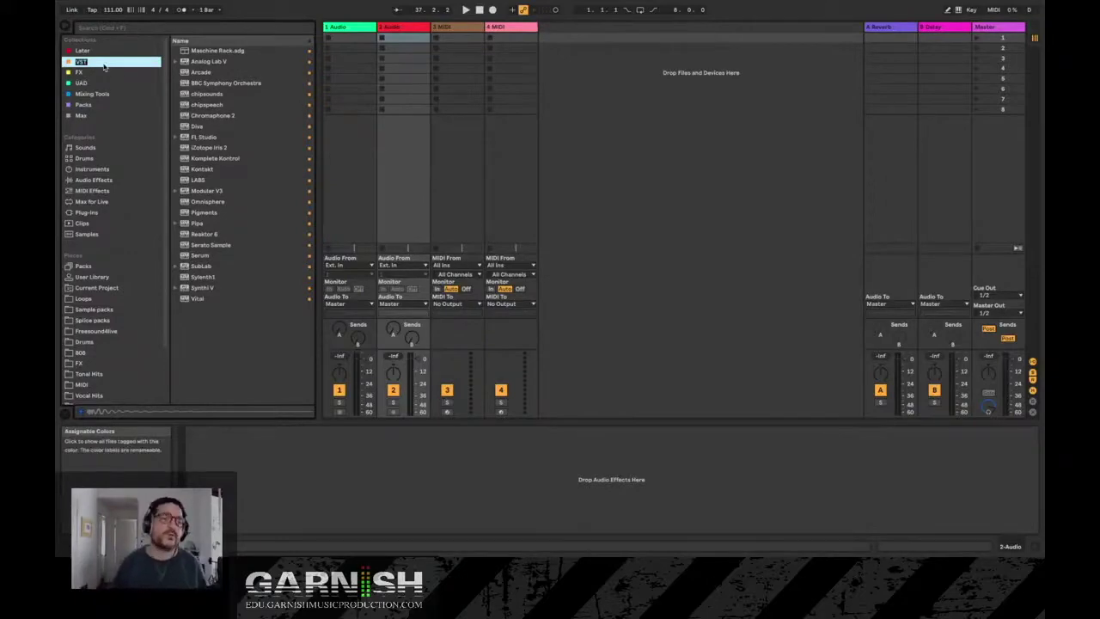
# Step: End renaming by switching to Later, then return to VST to list Diva, Serum and Vital
pyautogui.click(104, 54)
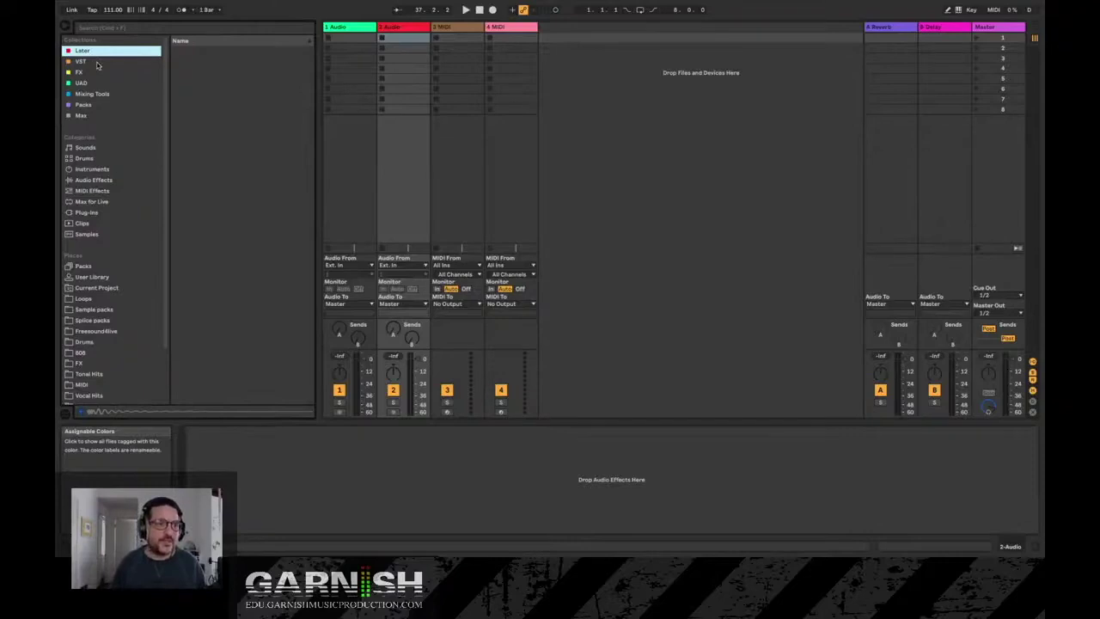
pyautogui.click(86, 61)
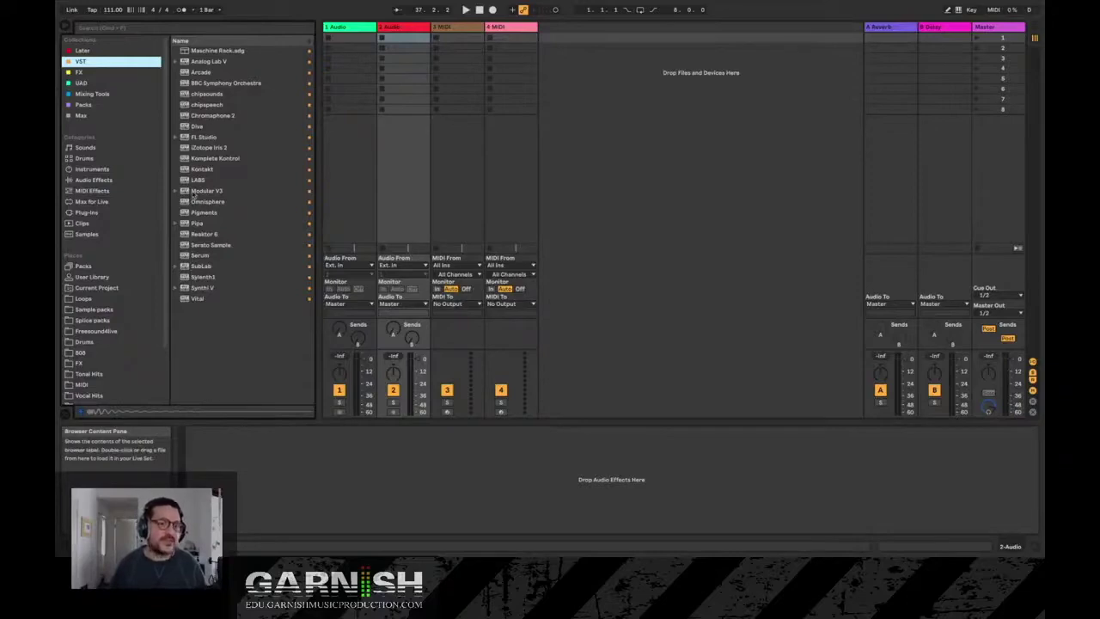
# Step: Browse the FX, UAD, Mixing Tools and Packs collections, then list all installed packs
pyautogui.click(96, 72)
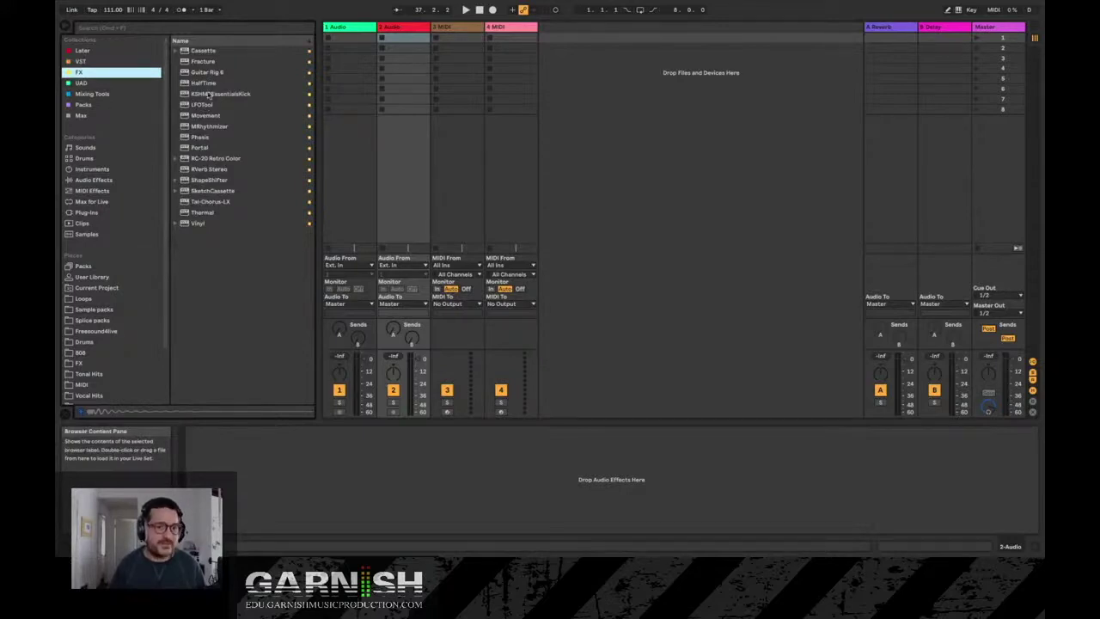
pyautogui.click(93, 82)
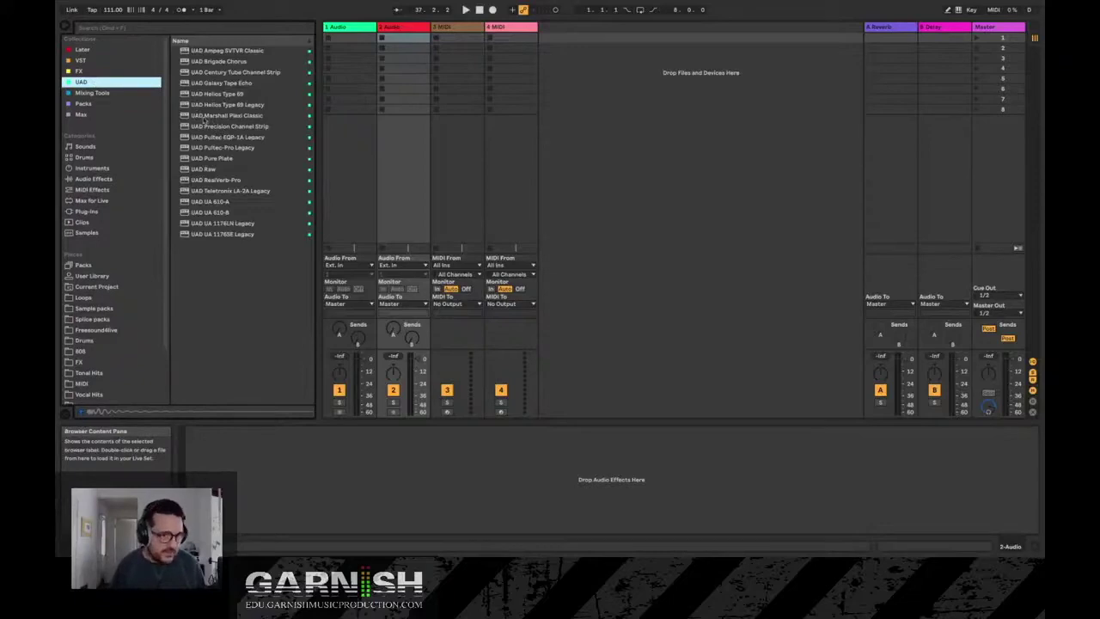
pyautogui.click(112, 94)
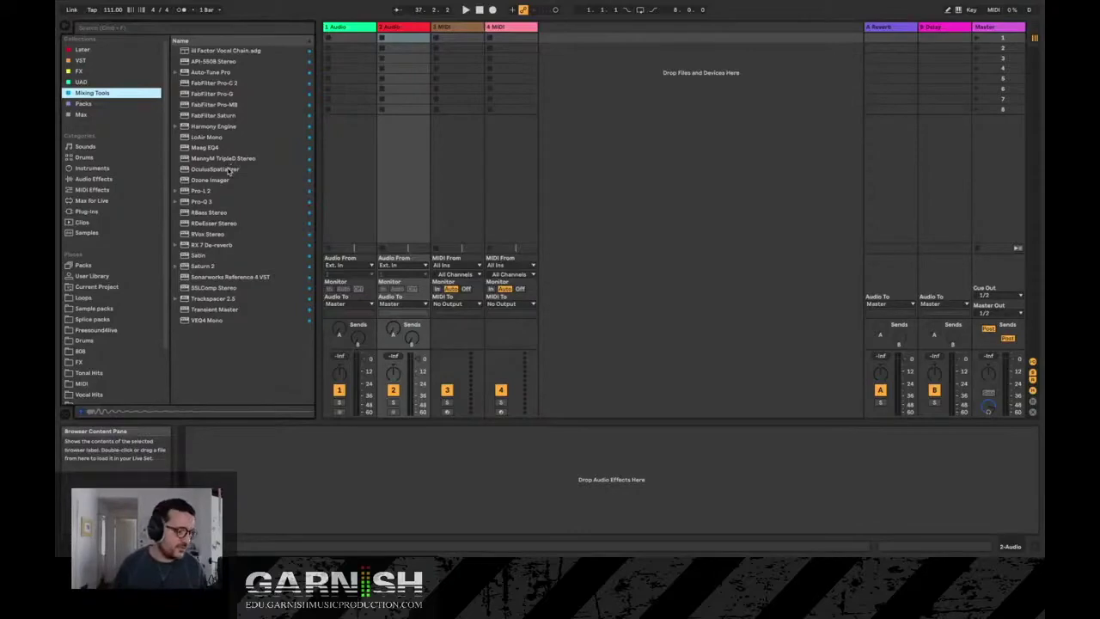
pyautogui.click(103, 104)
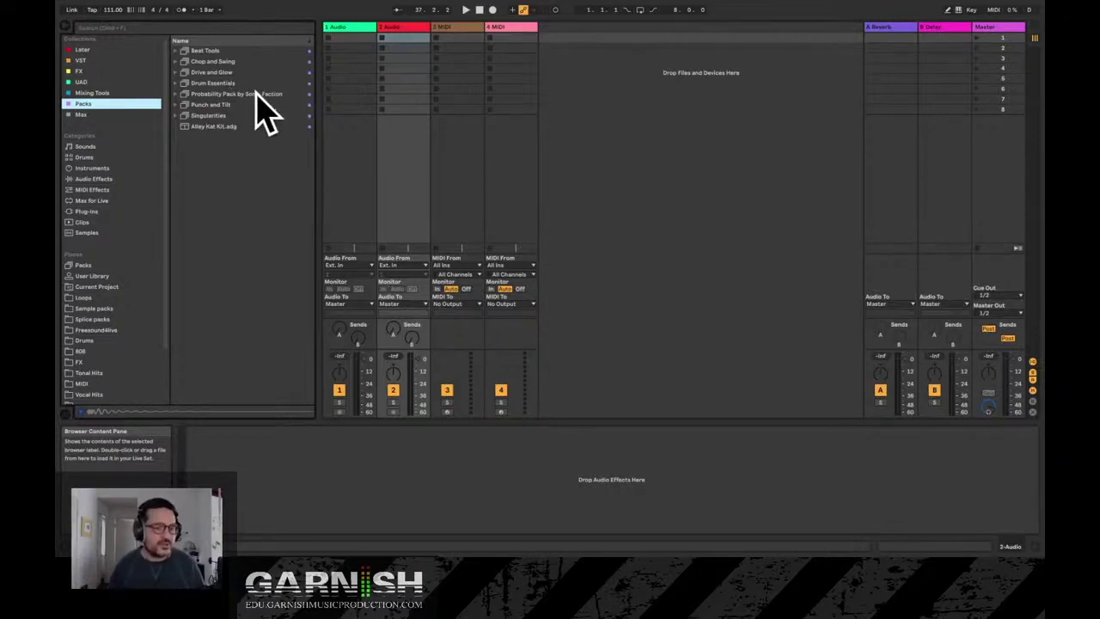
pyautogui.click(91, 267)
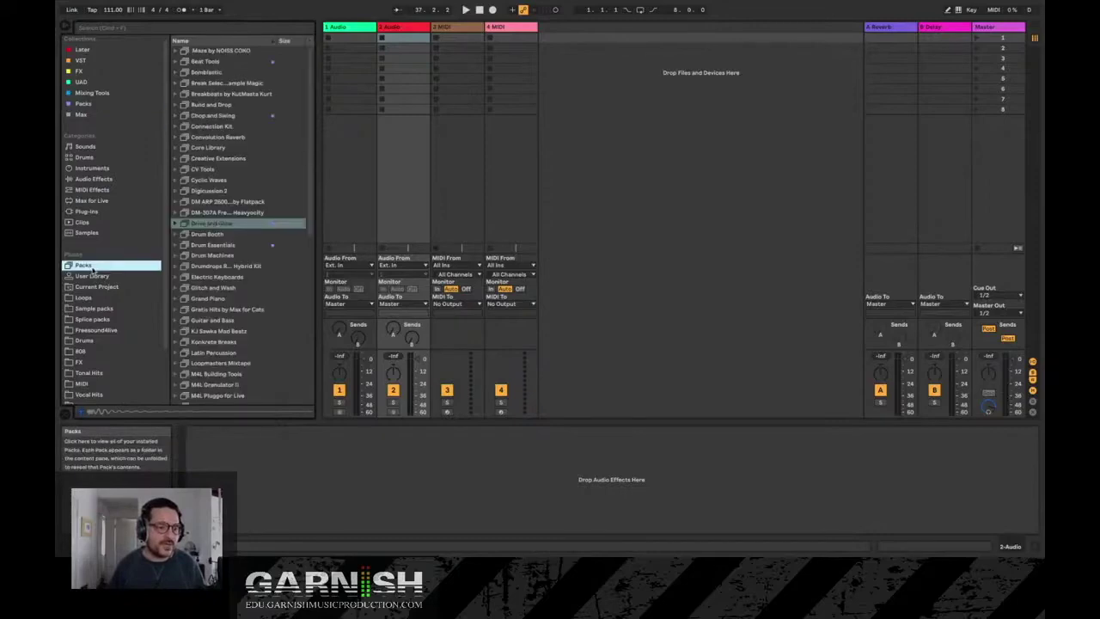
# Step: Tag the Convolution Reverb pack with the Packs collection color label
pyautogui.click(190, 170)
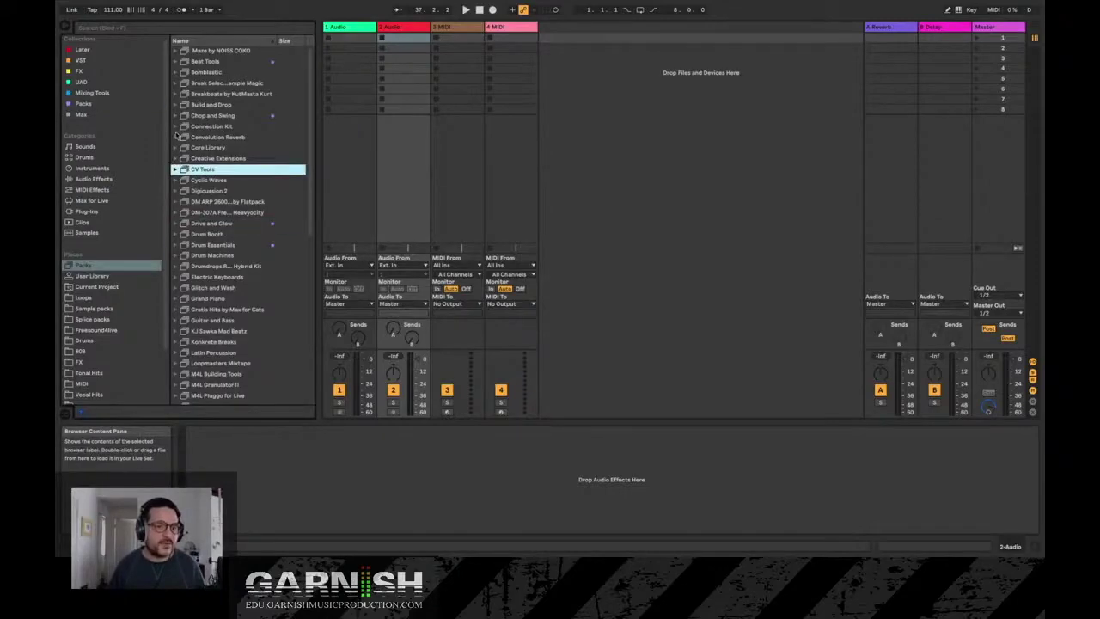
pyautogui.click(201, 138)
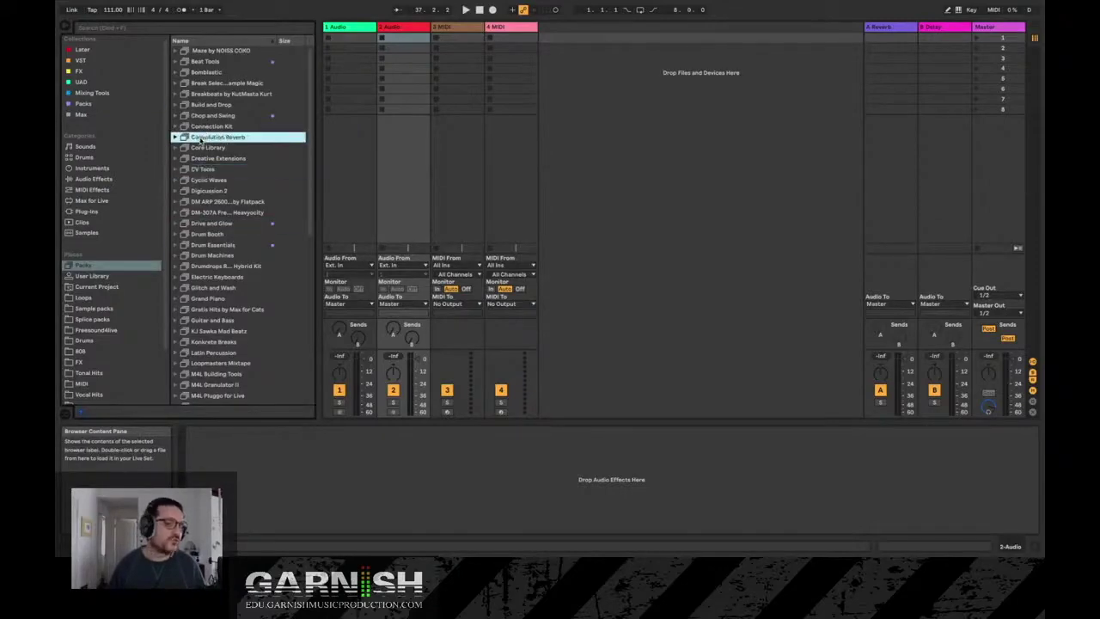
pyautogui.rightClick(225, 145)
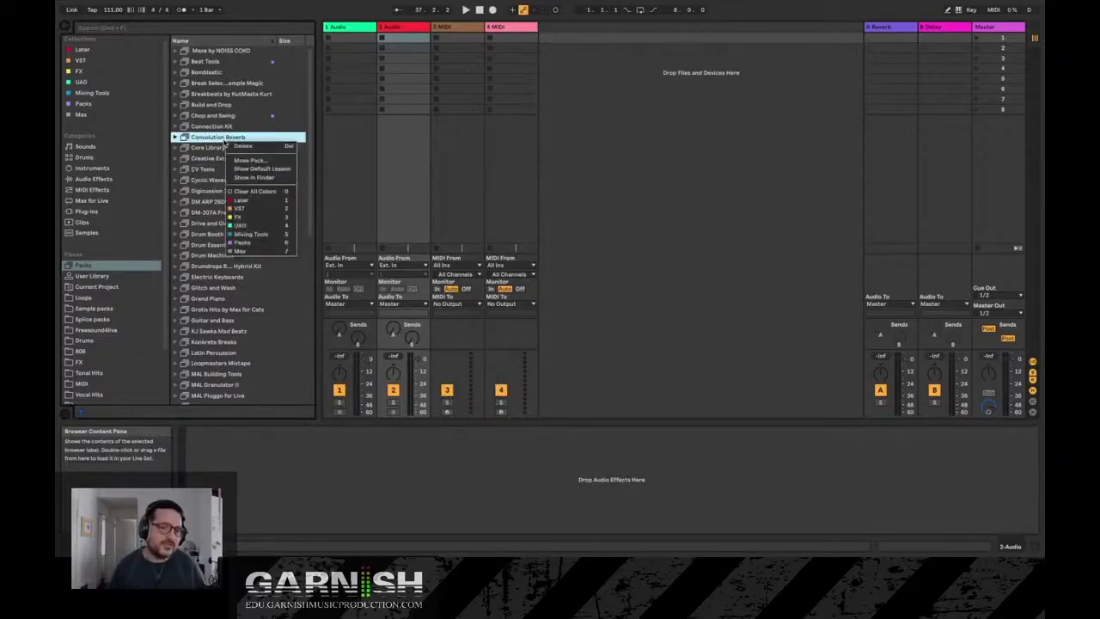
pyautogui.click(247, 243)
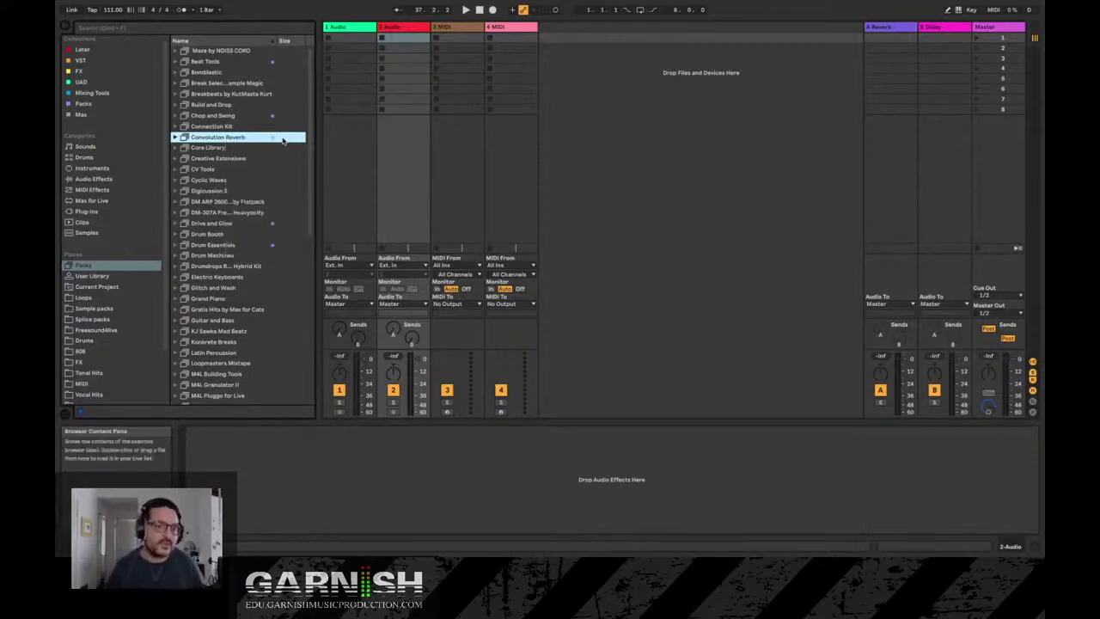
# Step: Confirm Convolution Reverb appears in Packs, then view the empty Max collection
pyautogui.click(90, 104)
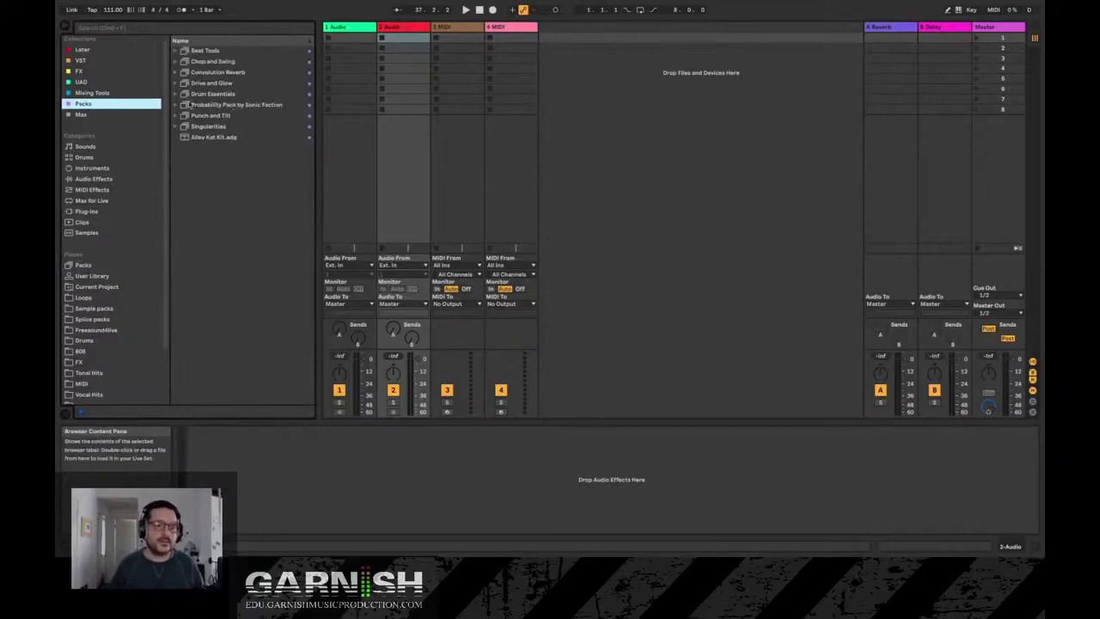
pyautogui.click(103, 114)
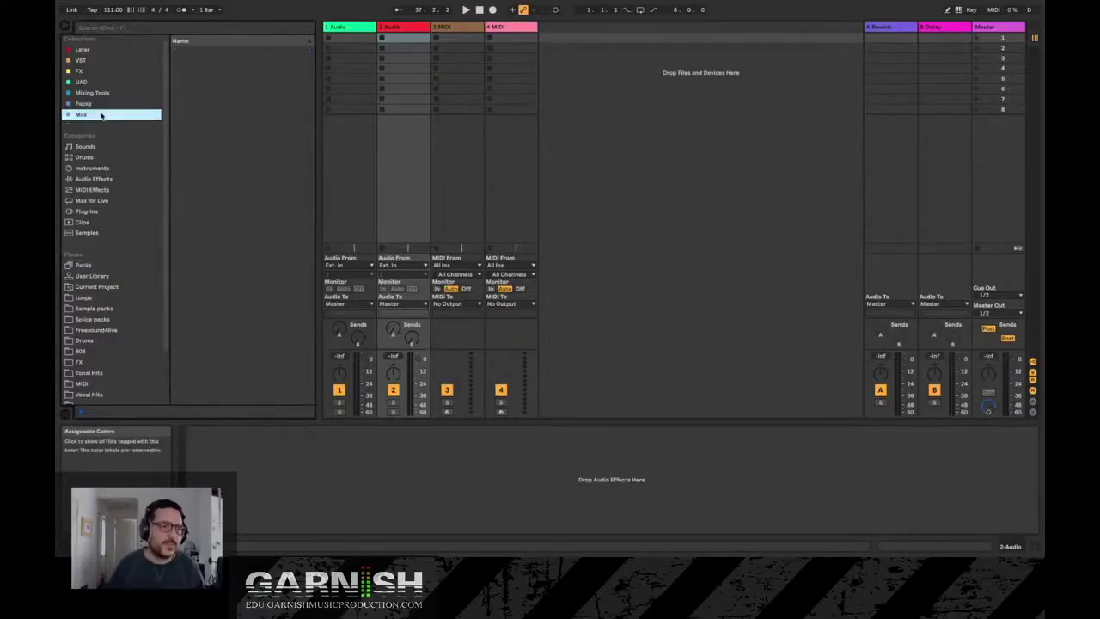